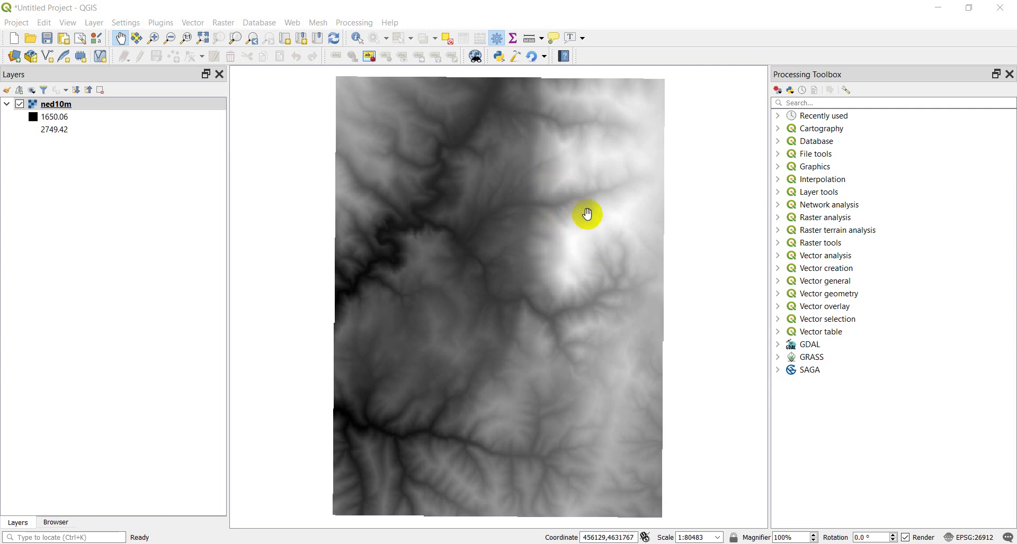
- Activate the Identify Features tool and zoom into an area of the ned10m raster
click(400, 108)
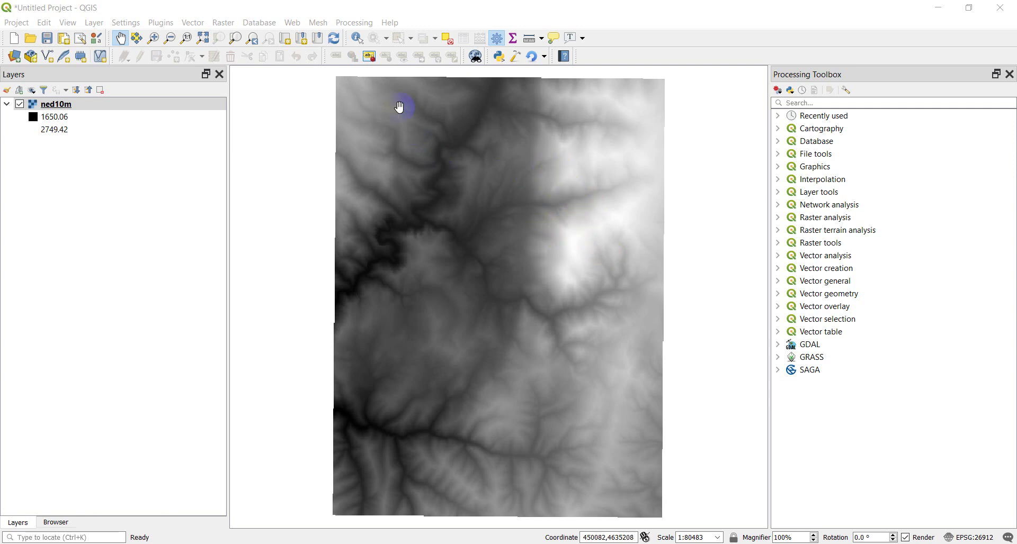
click(357, 39)
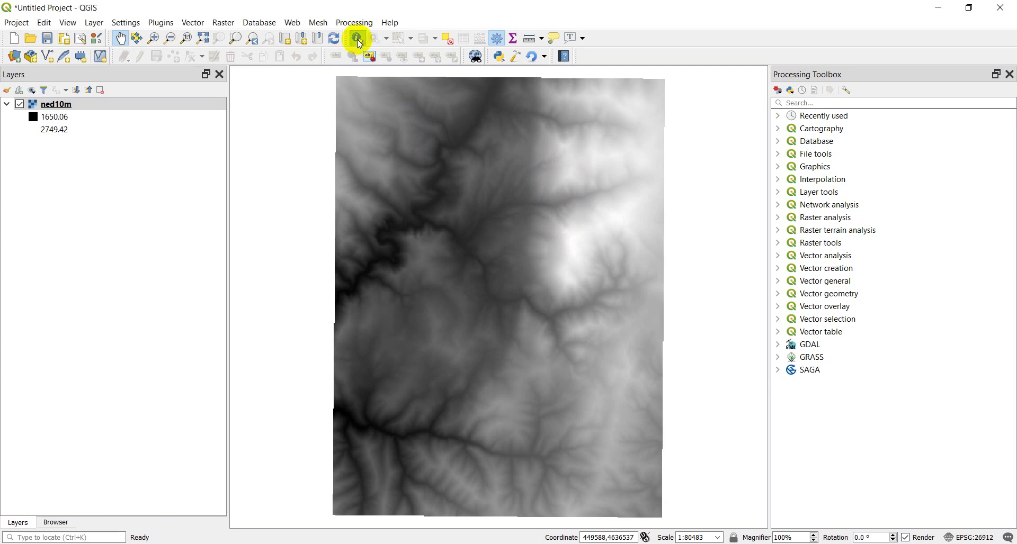
drag(340, 143, 356, 89)
click(363, 518)
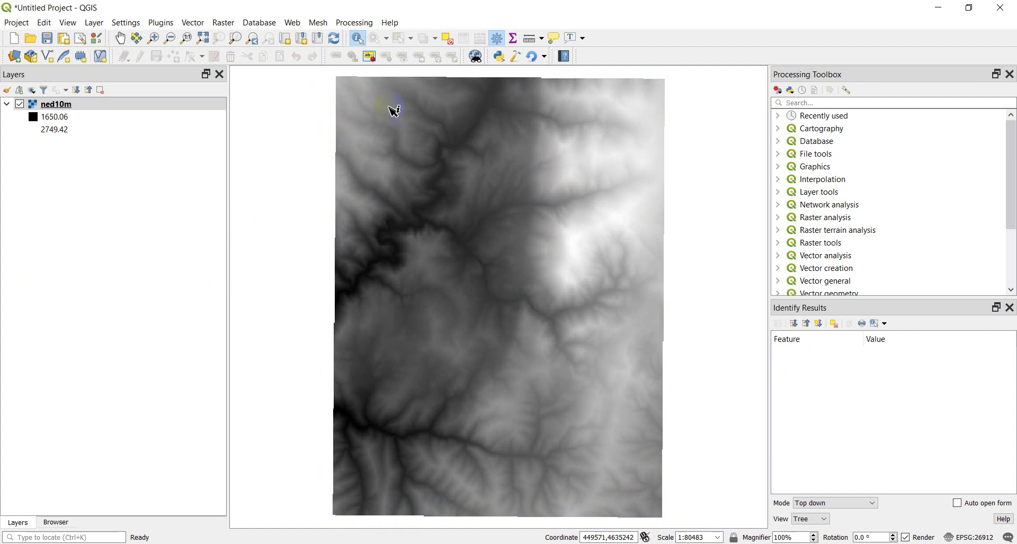
drag(362, 349, 555, 493)
drag(513, 250, 610, 301)
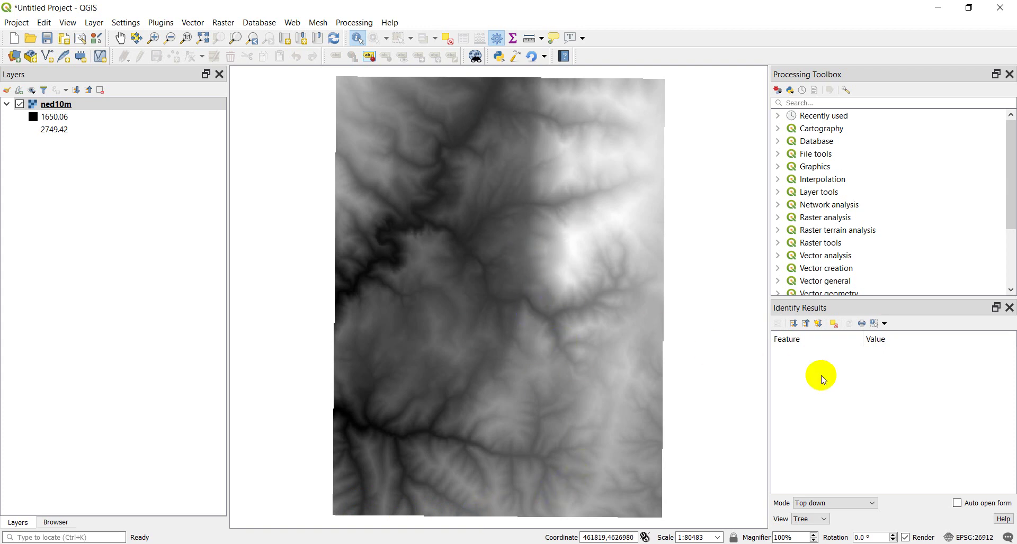
drag(532, 309, 560, 283)
- Identify seven ned10m points to read Band 1 elevations such as 2023.0903, then close the results
click(554, 280)
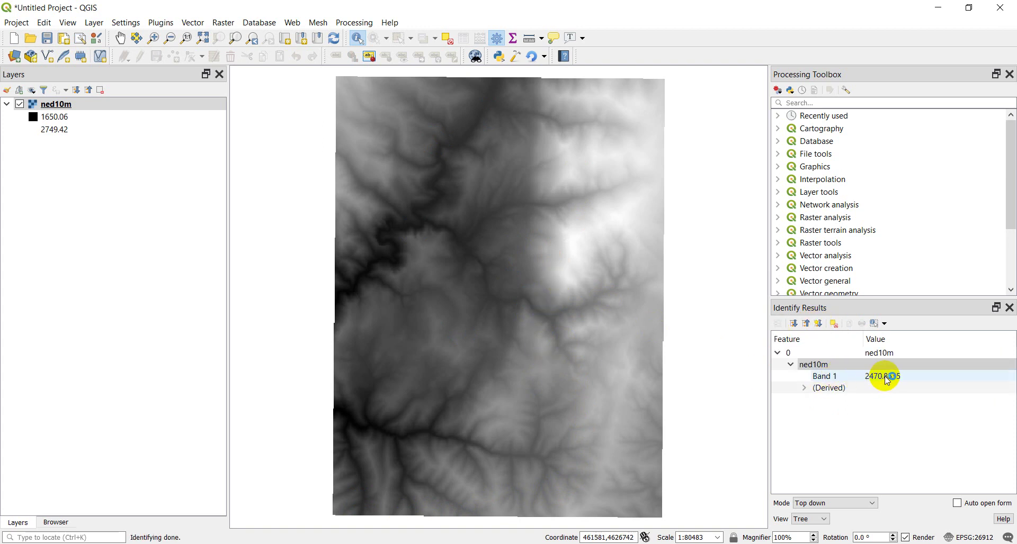
click(529, 314)
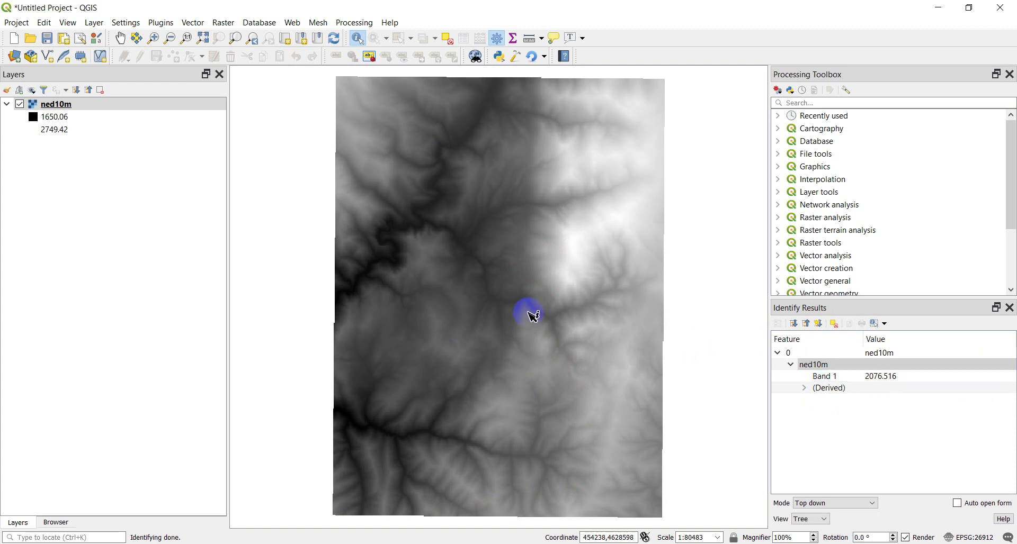
click(479, 349)
click(466, 336)
click(522, 280)
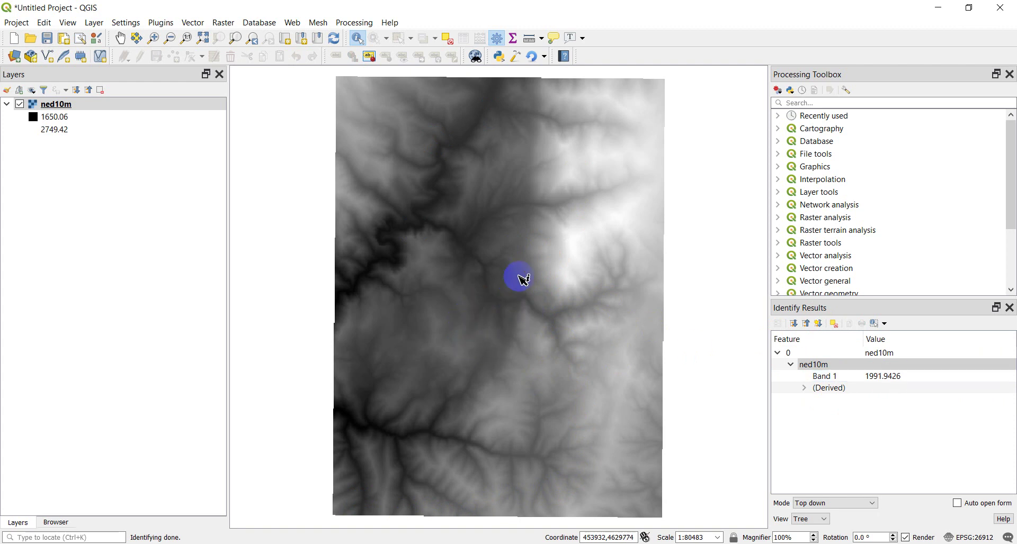
click(523, 267)
click(553, 347)
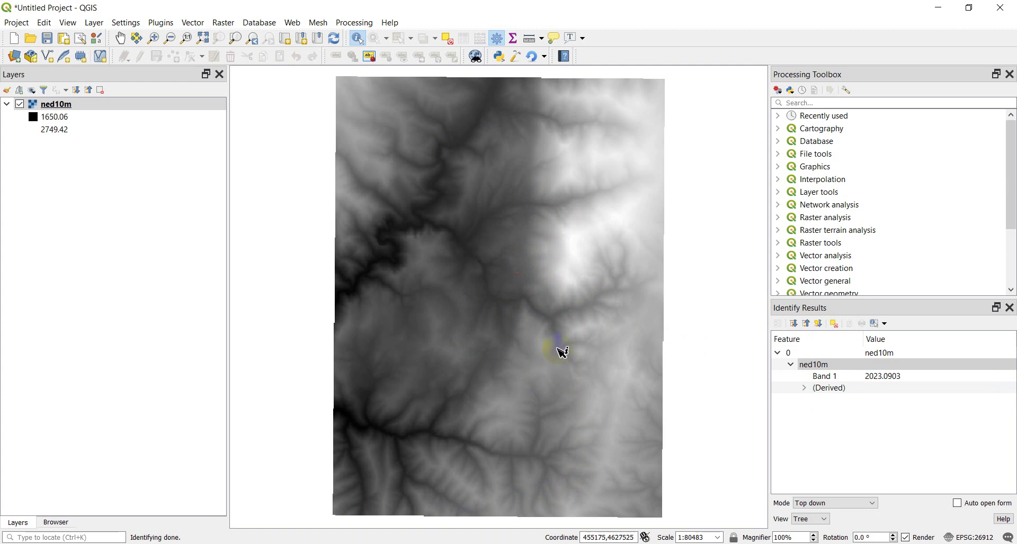
drag(578, 212, 521, 276)
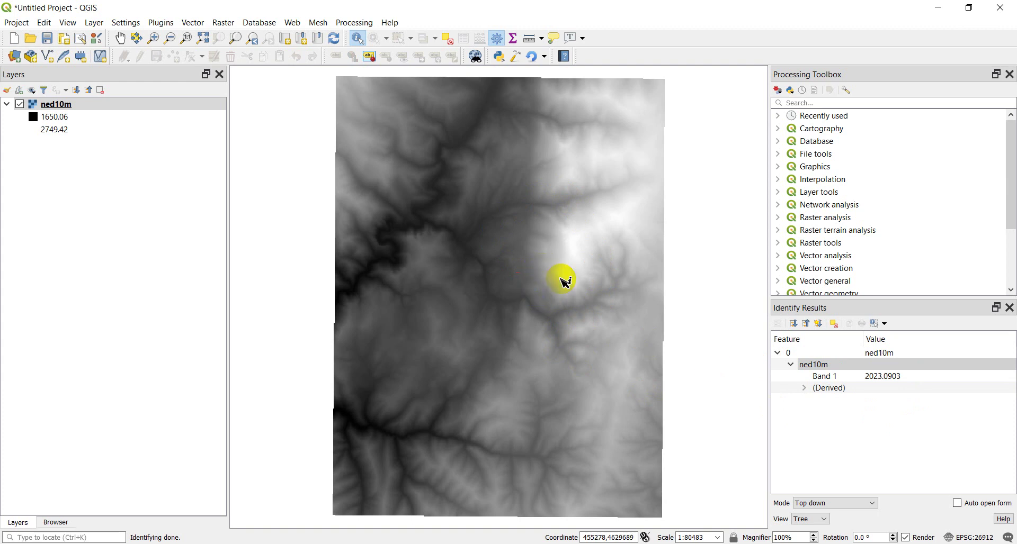
click(1010, 307)
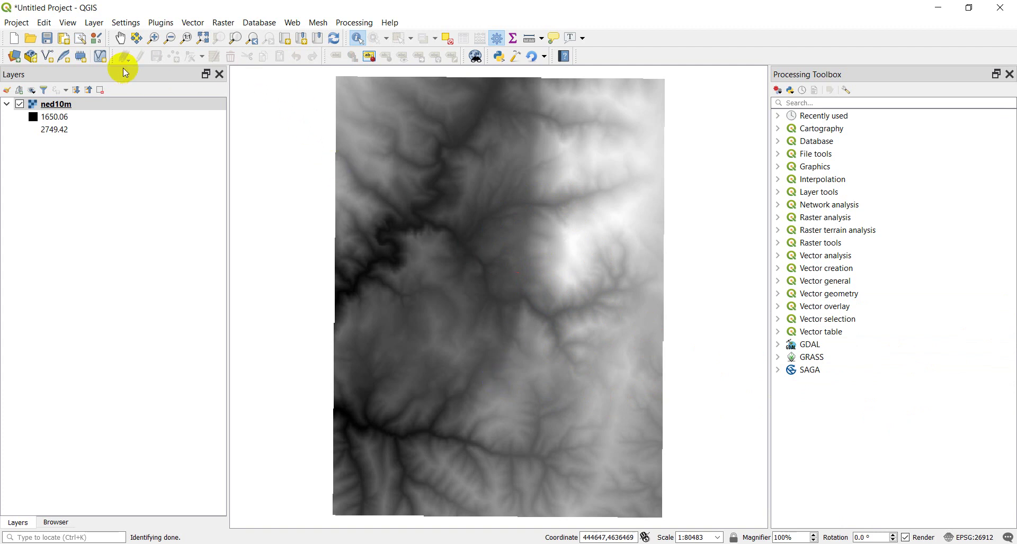
- Open Plugins > Manage and Install Plugins and list the 15 installed plugins
click(162, 27)
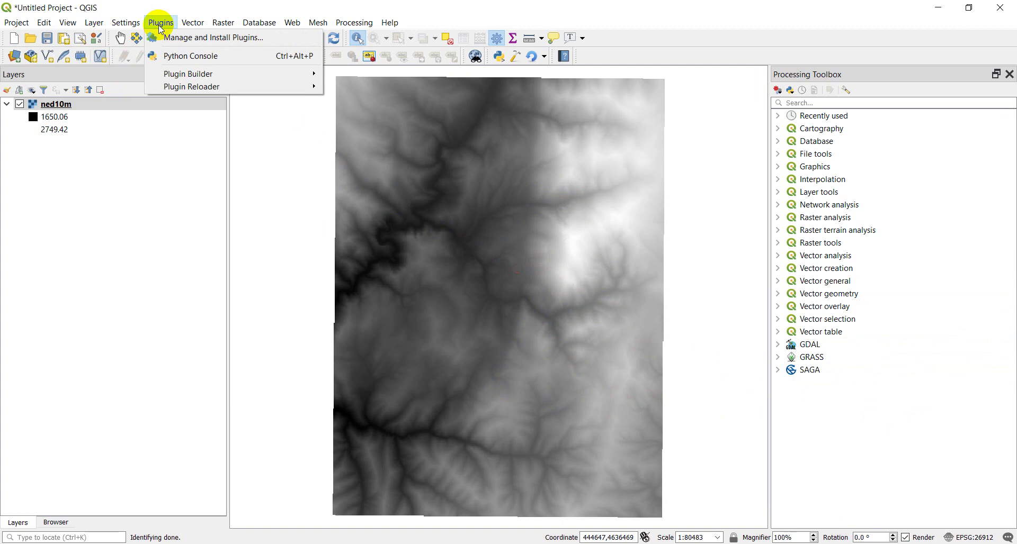
click(172, 38)
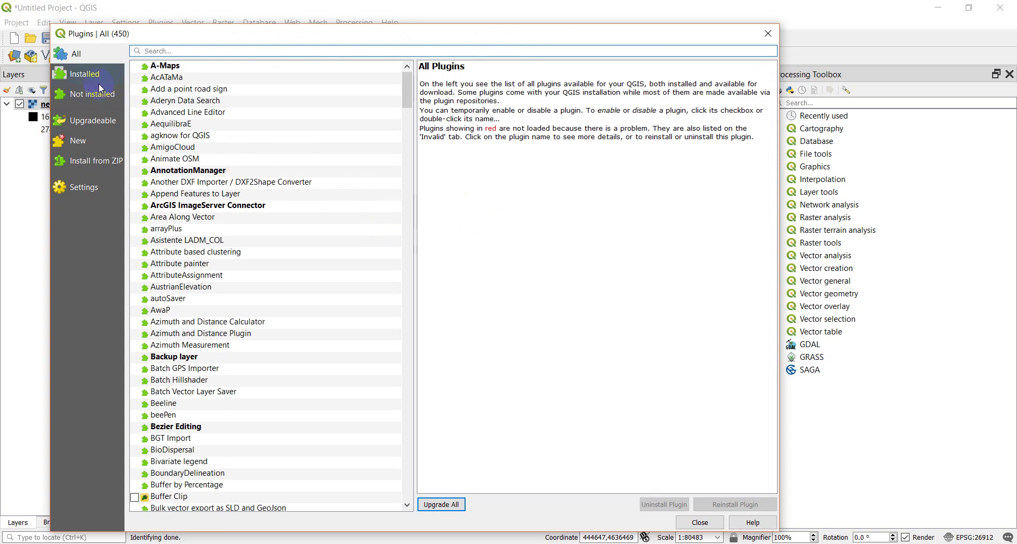
click(84, 76)
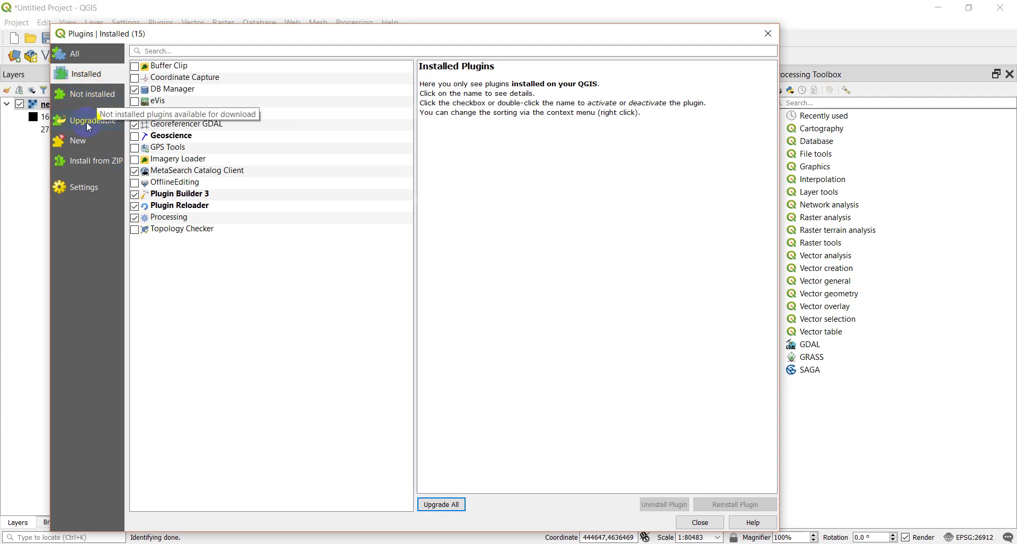
- Review the plugin settings with experimental plugins enabled, then list all 450 plugins
click(77, 189)
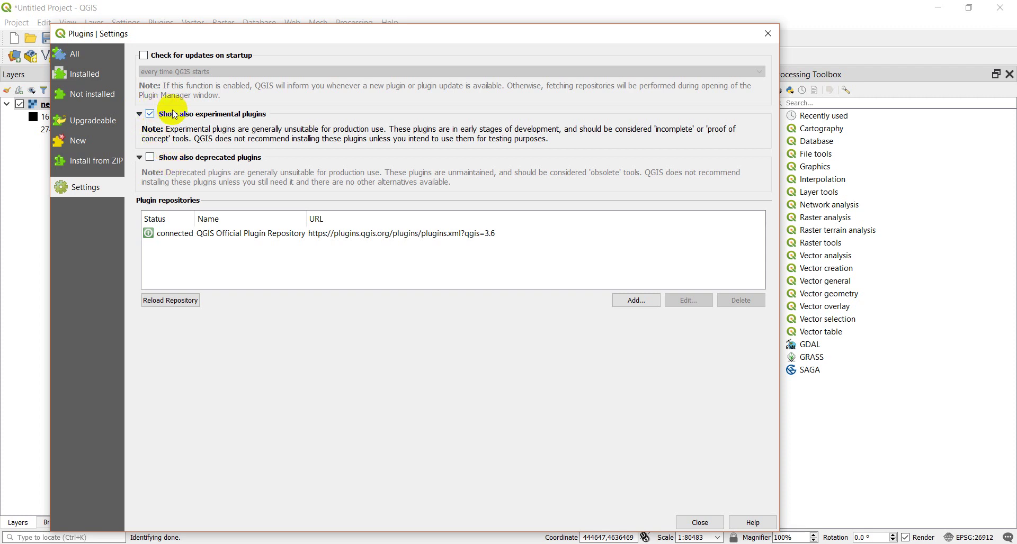
click(70, 56)
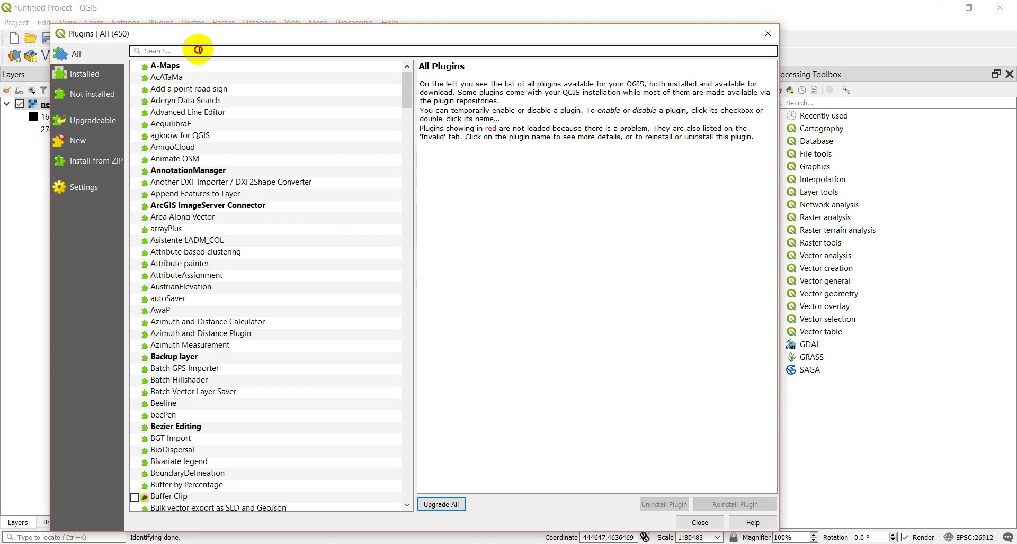
- Filter plugins by 'valu' and view the Value Tool details, version 3.0.2
text(val)
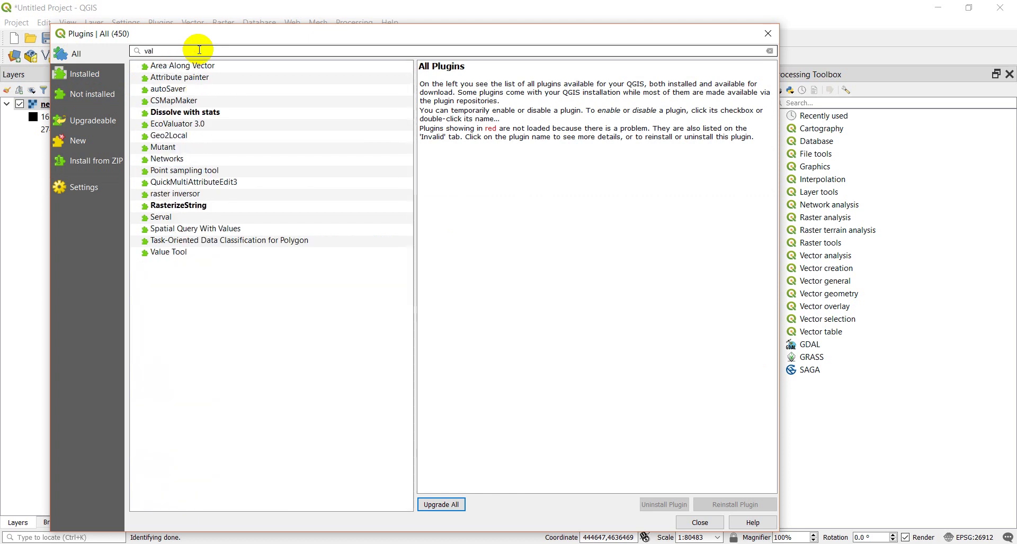
text(u)
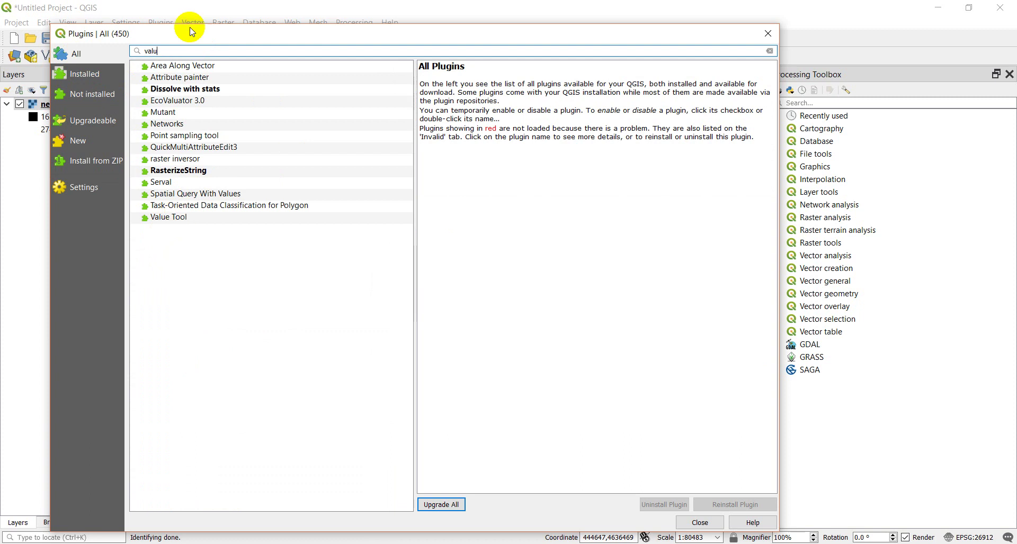
click(178, 218)
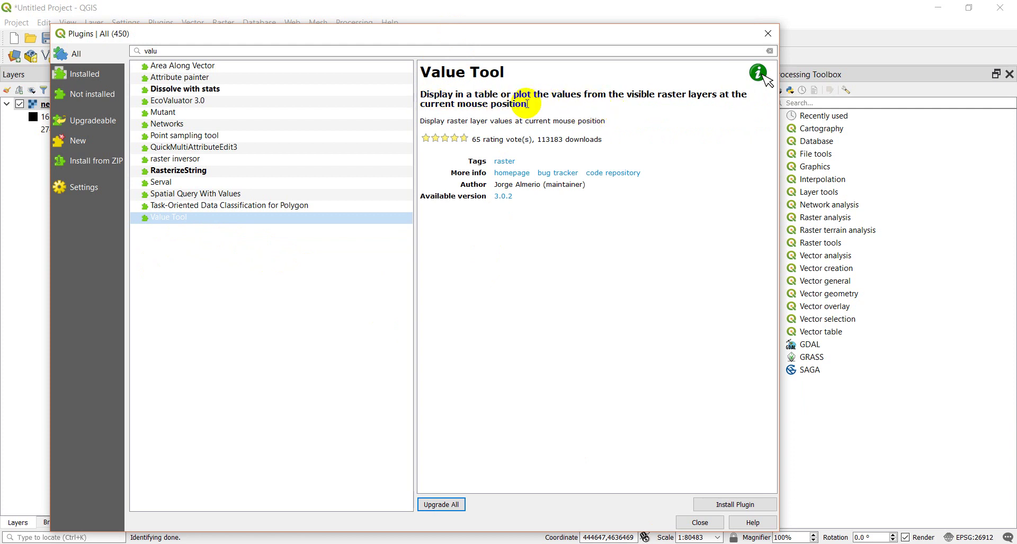
click(443, 91)
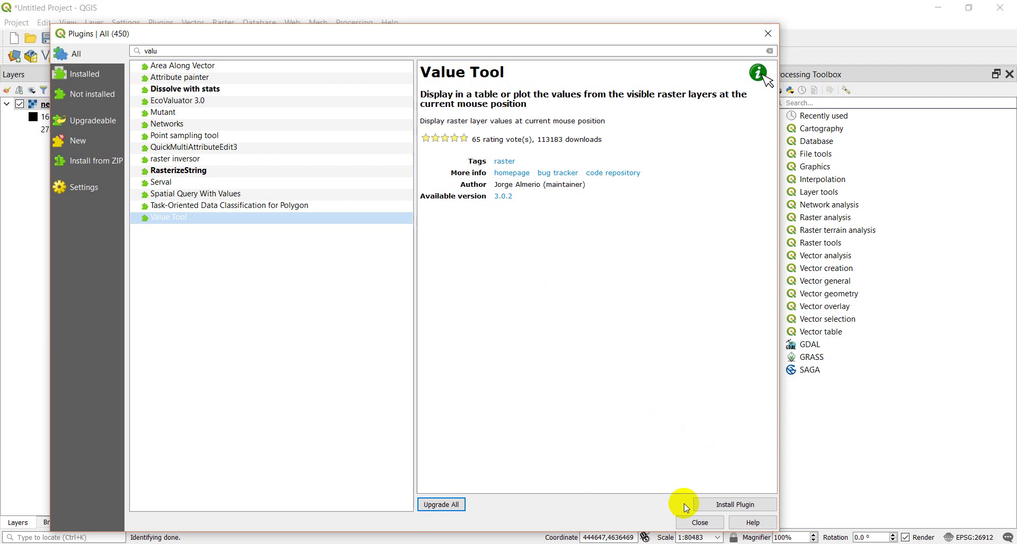
- Install Value Tool 3.0.2 and close the plugin manager
click(751, 505)
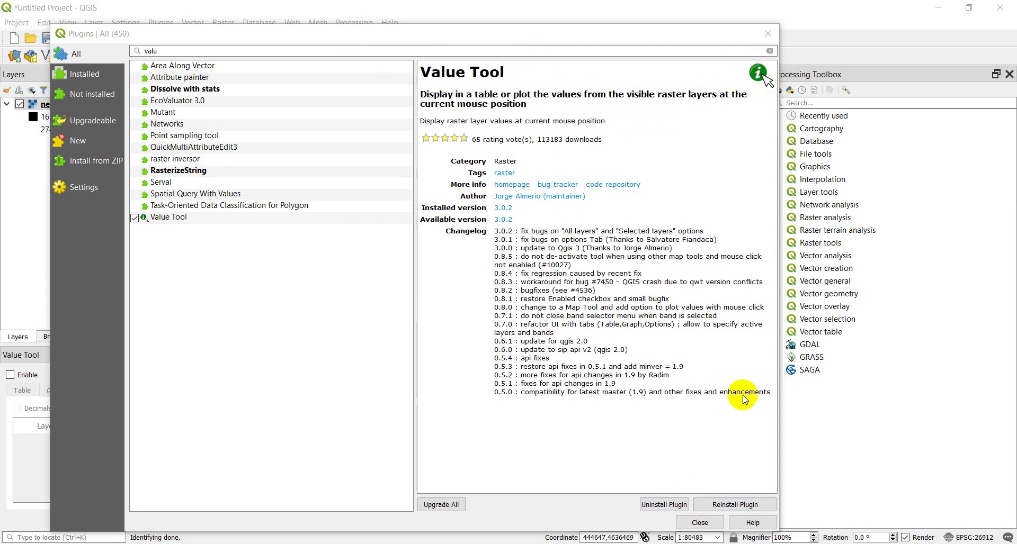
click(699, 523)
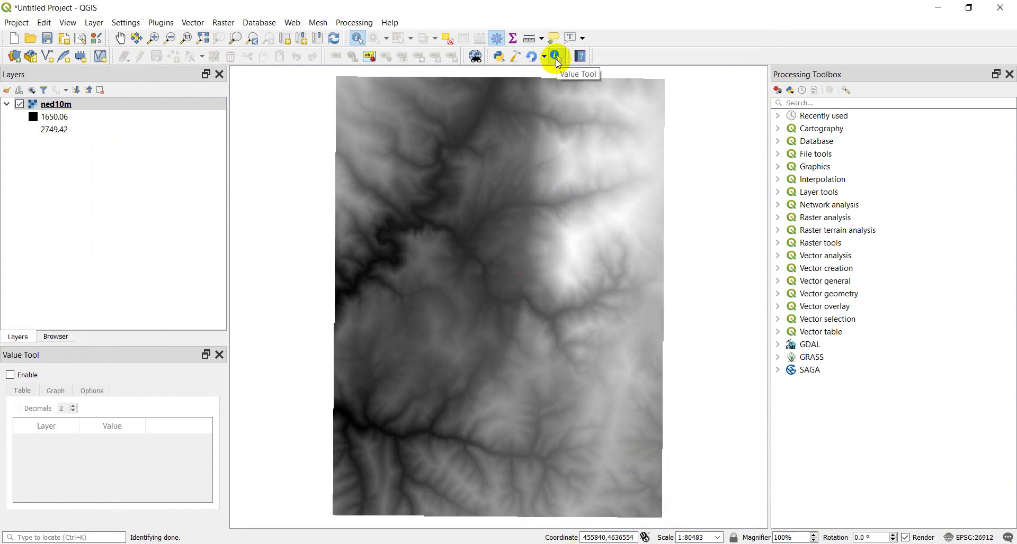
- Toggle the Value Tool panel off and on, then dock it as a tab beside the Processing Toolbox
click(162, 25)
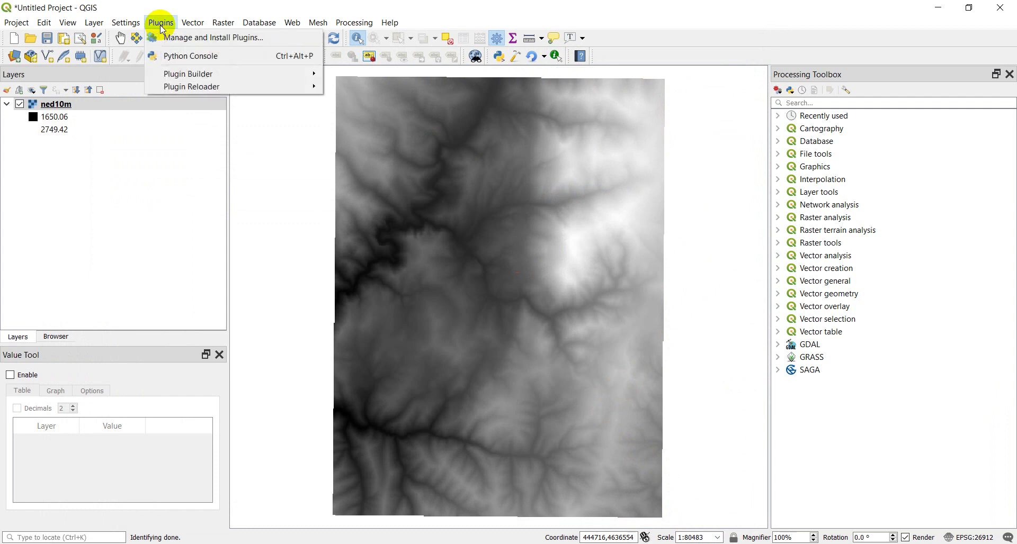
mouse_move(177, 74)
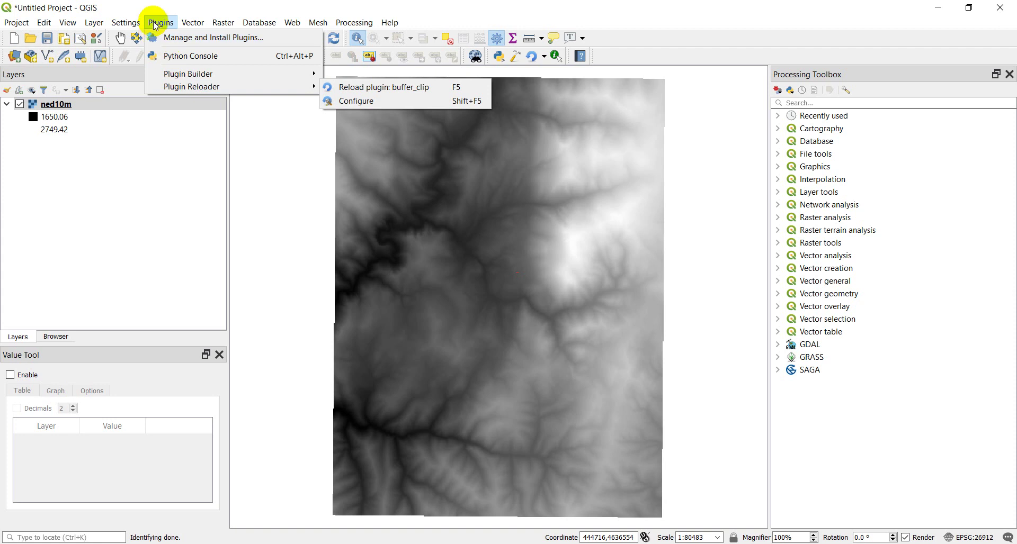
mouse_move(219, 23)
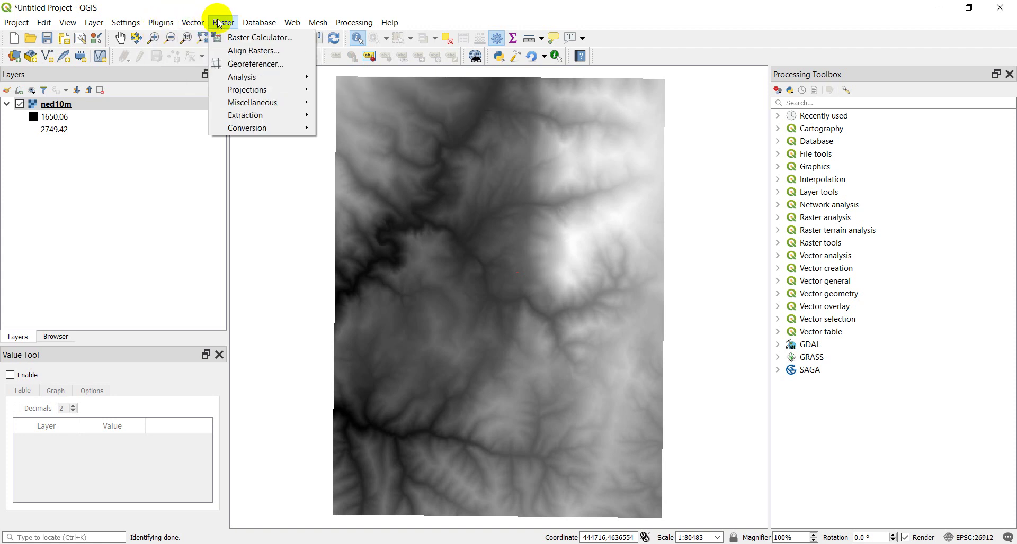
click(162, 23)
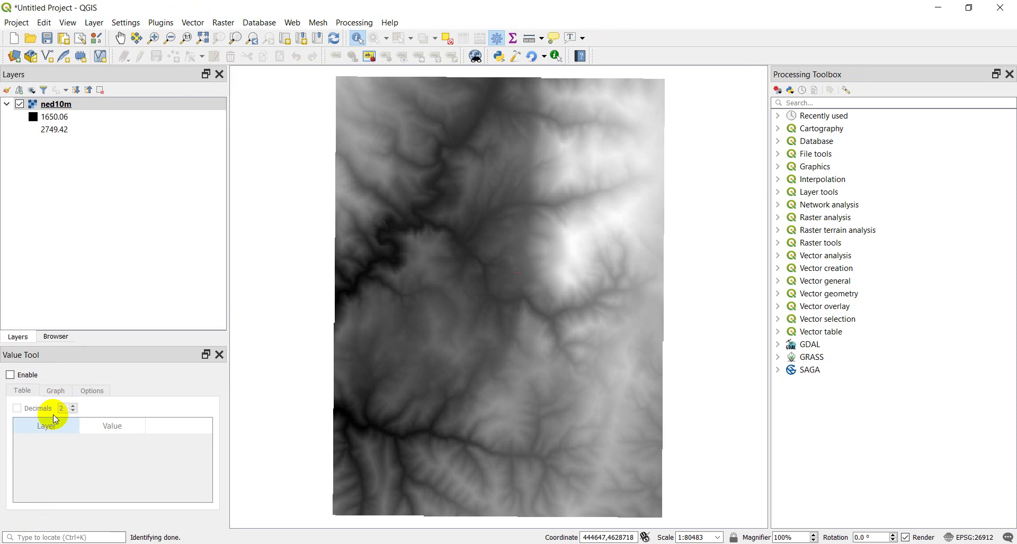
click(220, 355)
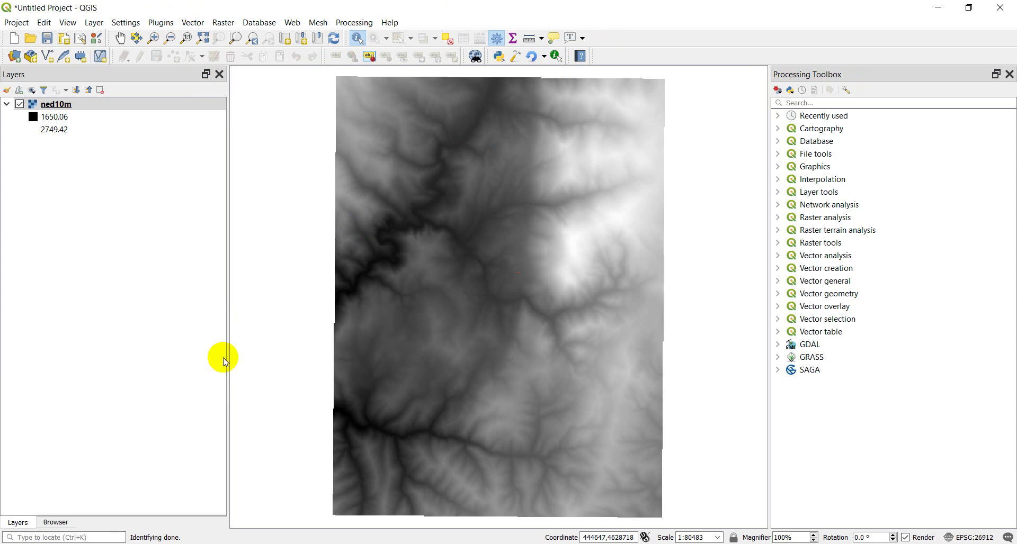
click(557, 56)
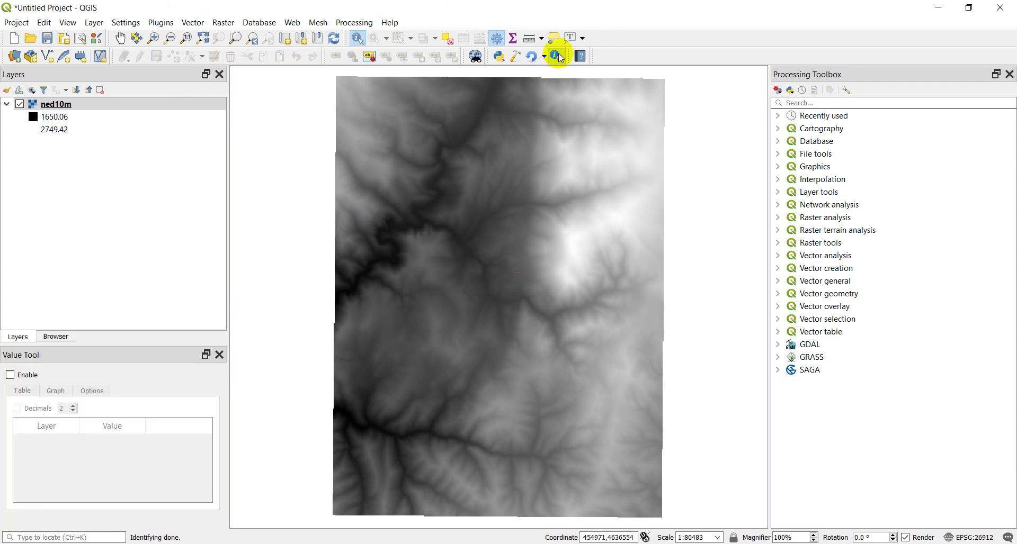
drag(138, 358, 908, 331)
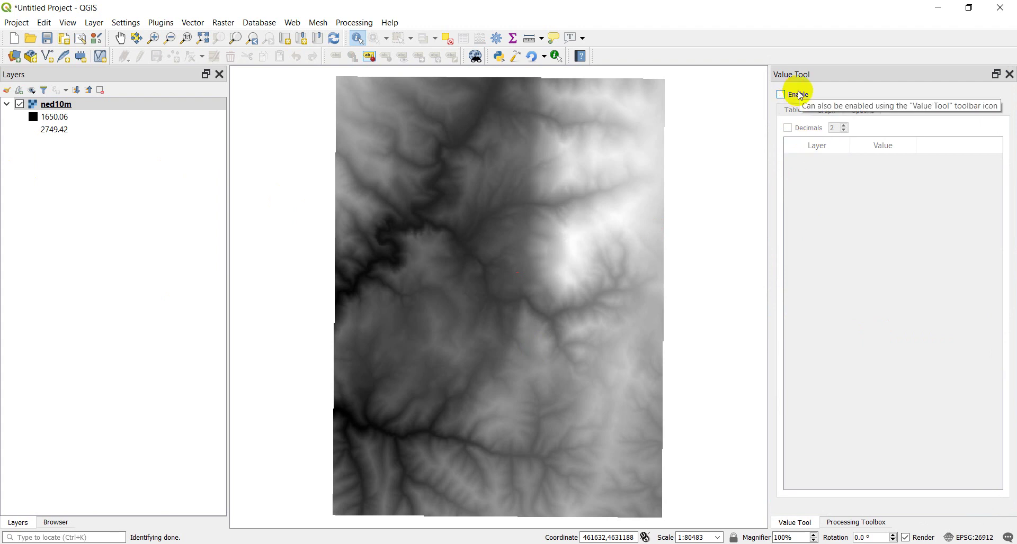
- Enable the Value Tool and read ned10m elevations at several DEM points
click(781, 96)
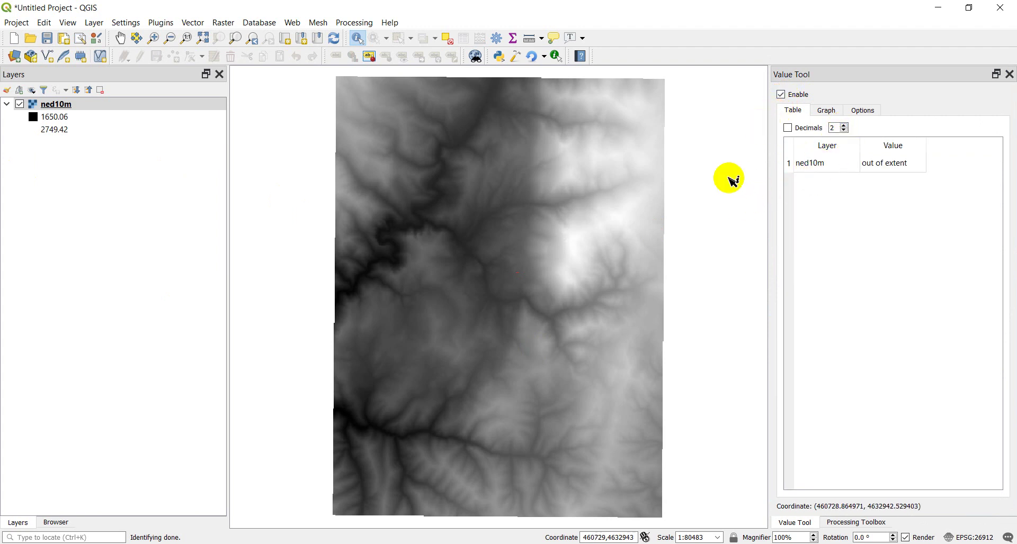
click(466, 191)
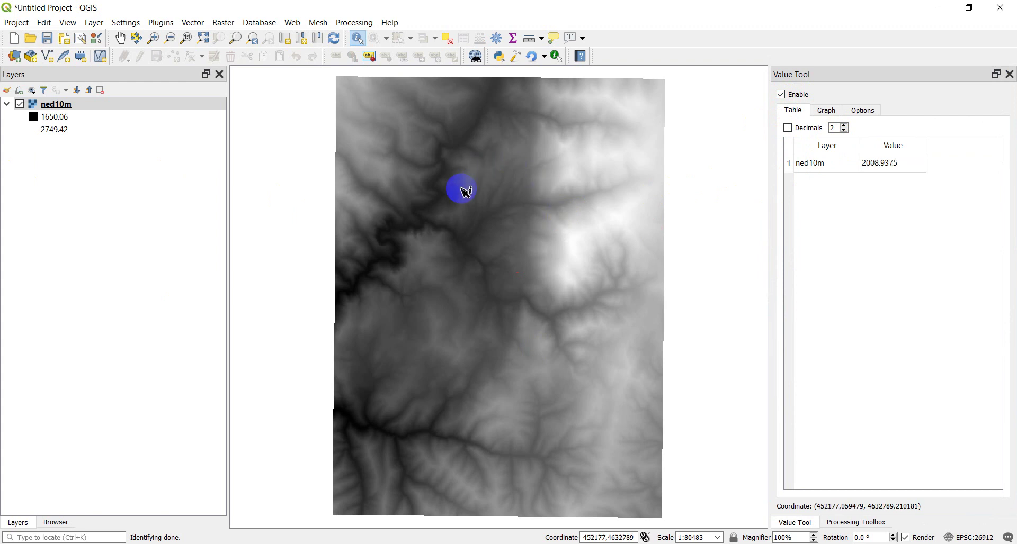
click(468, 210)
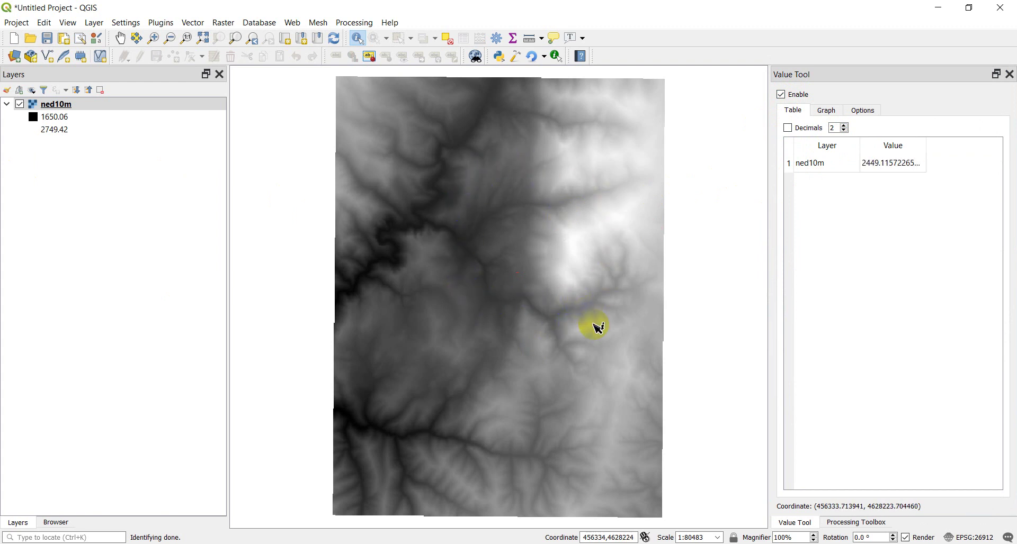
drag(533, 433, 561, 296)
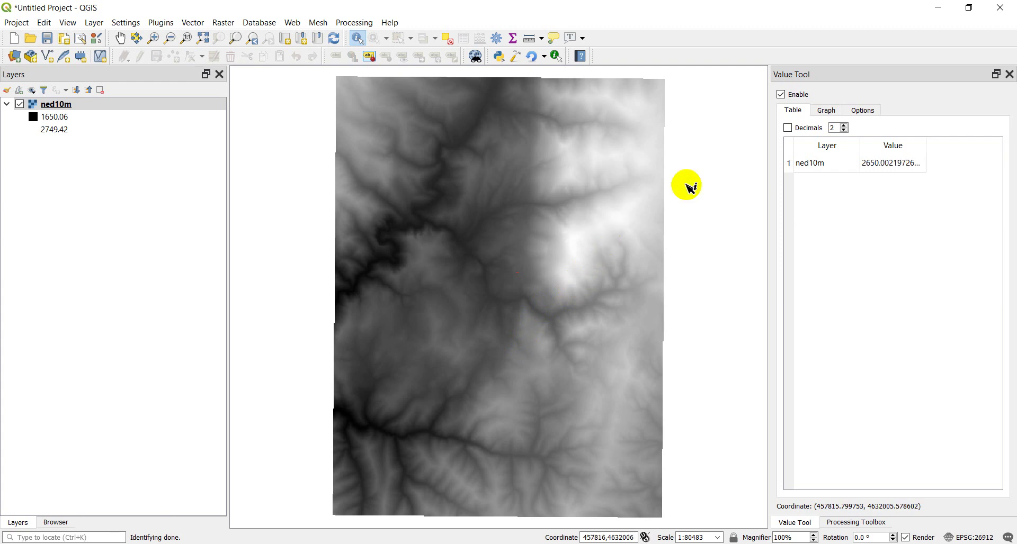
- Graph ned10m elevations across the DEM, then view options listing ned10m band [1]
click(824, 111)
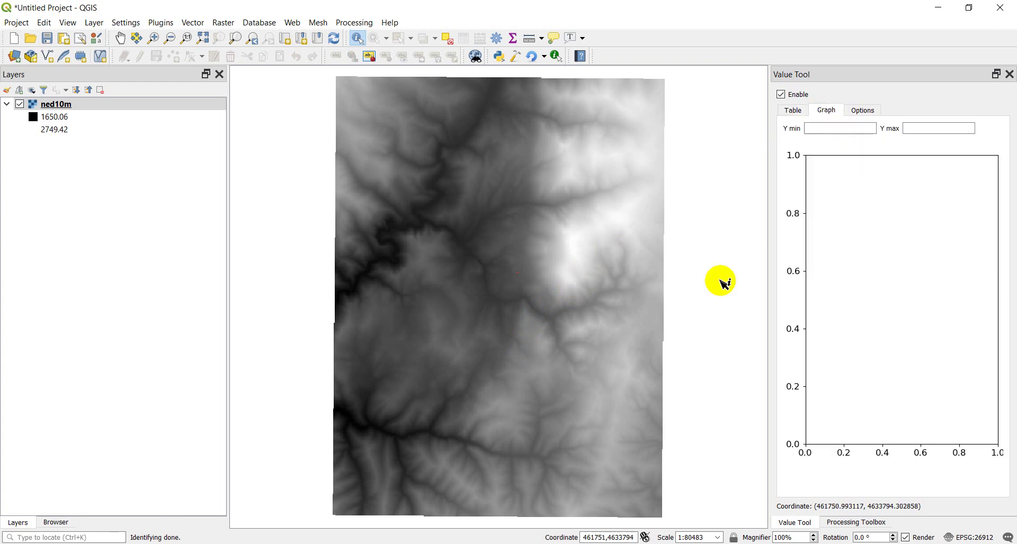
drag(490, 313, 333, 320)
drag(318, 273, 545, 242)
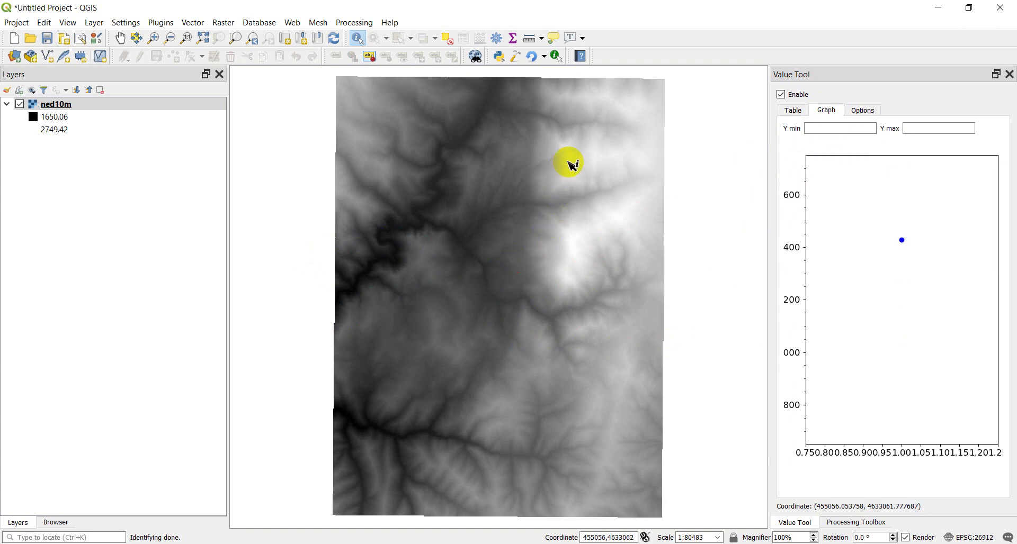
drag(528, 160, 551, 245)
drag(546, 323, 548, 328)
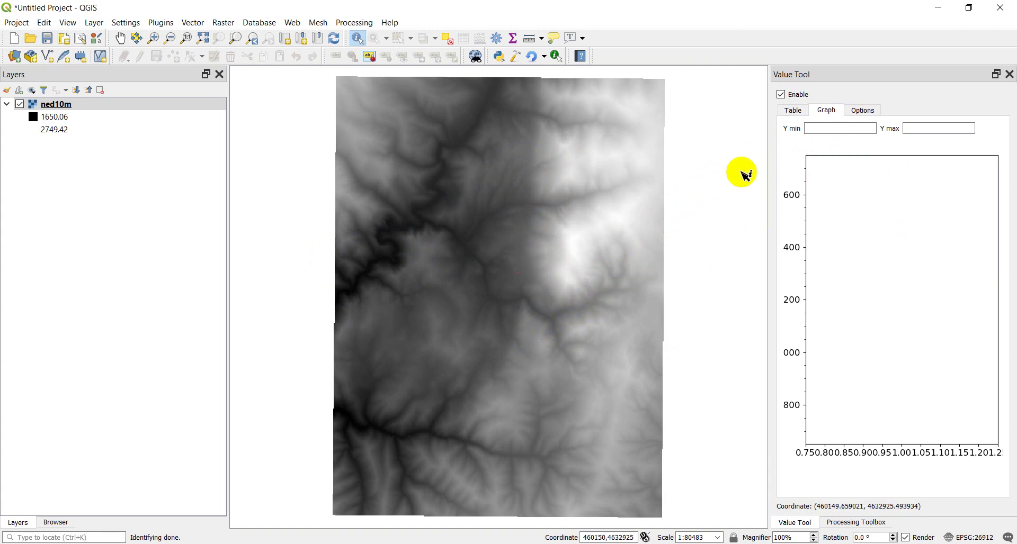
click(477, 226)
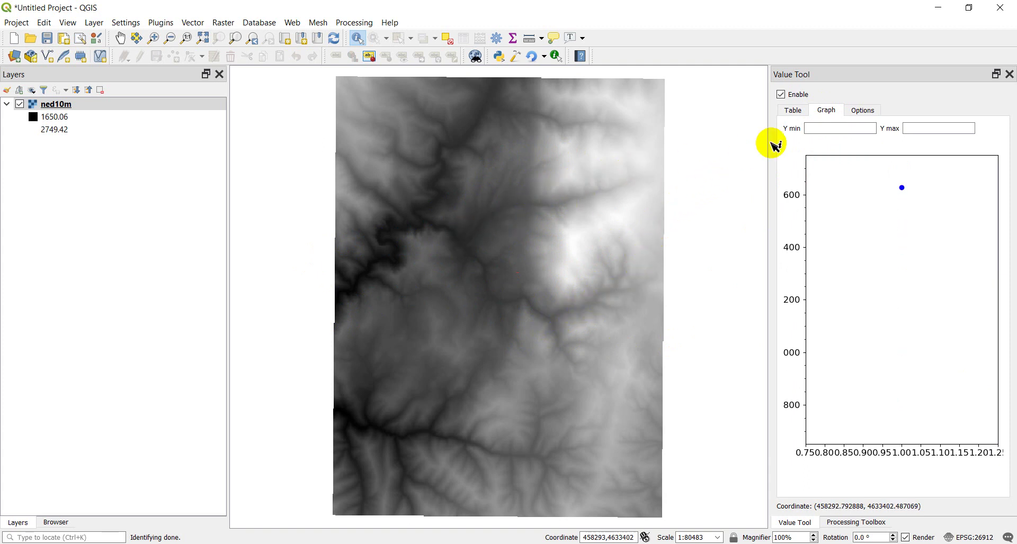
click(872, 110)
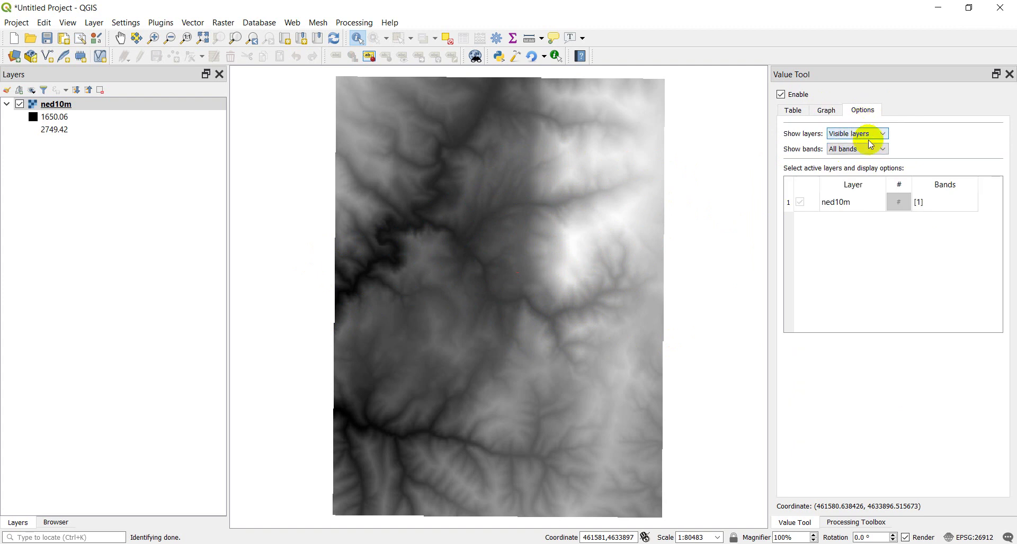
- Toggle ned10m, fdir and fac visibility, then read all three values, e.g. fdir 2.0, fac 4.0
click(793, 110)
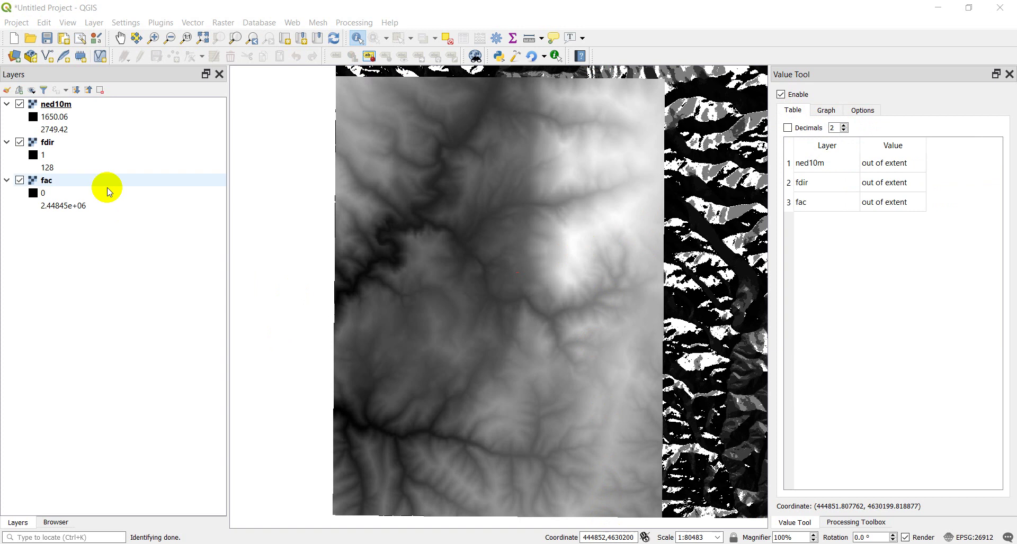
click(20, 106)
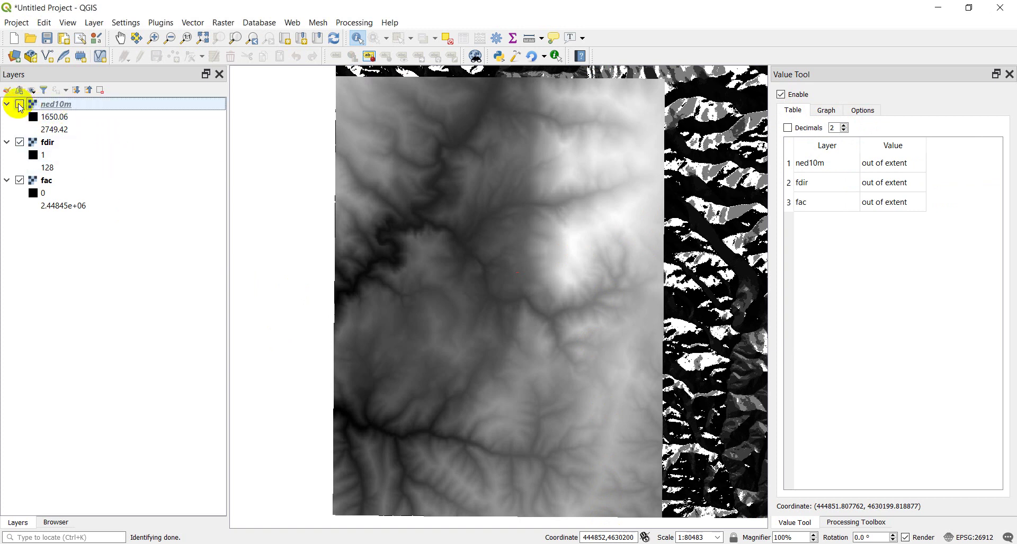
click(20, 143)
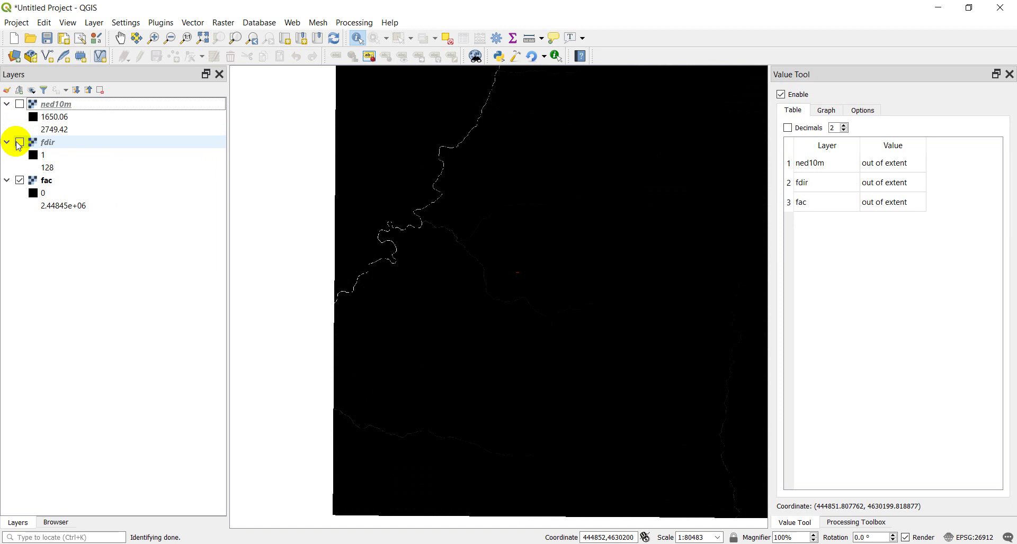
click(20, 143)
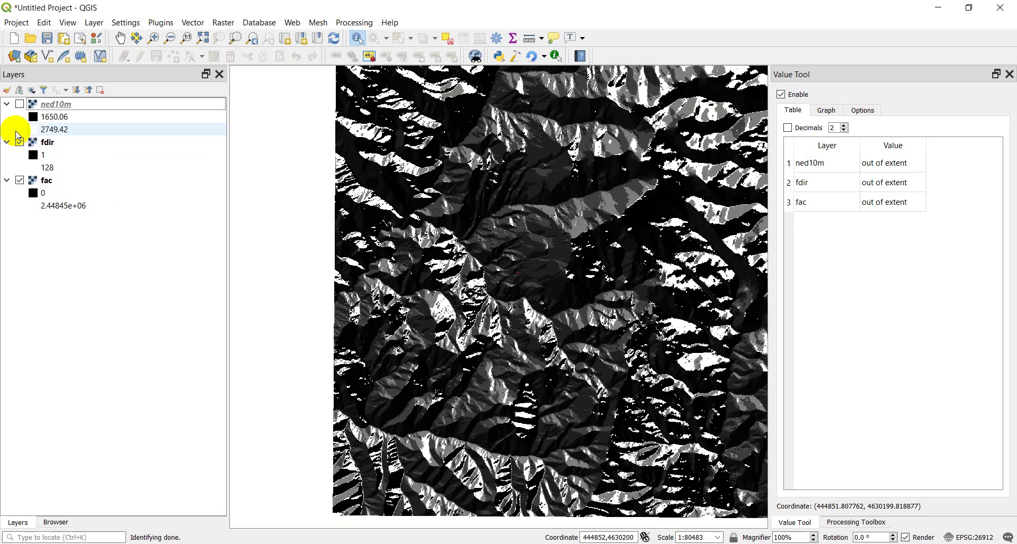
click(20, 105)
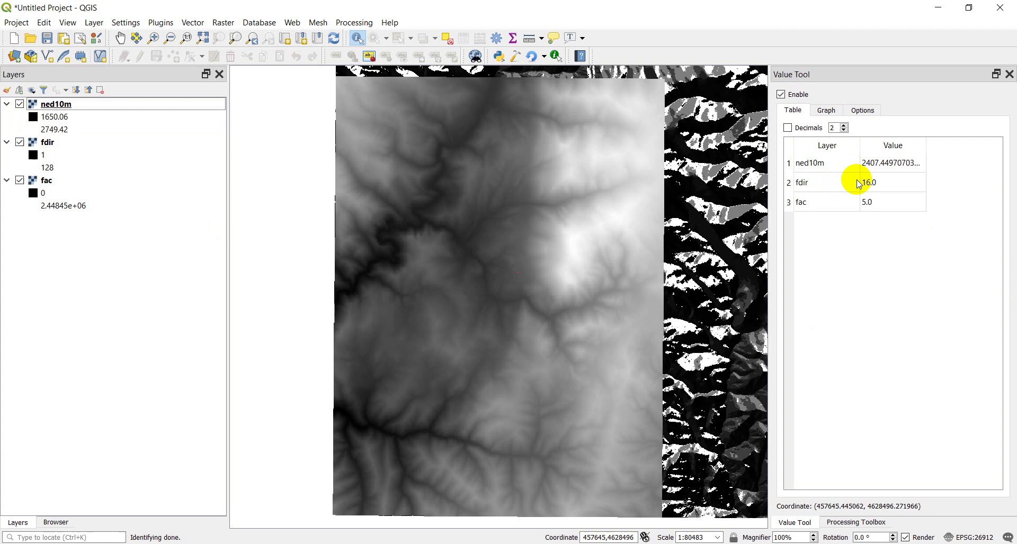
mouse_move(744, 222)
mouse_down()
mouse_move(714, 226)
mouse_move(703, 257)
mouse_move(731, 274)
mouse_move(662, 262)
mouse_up()
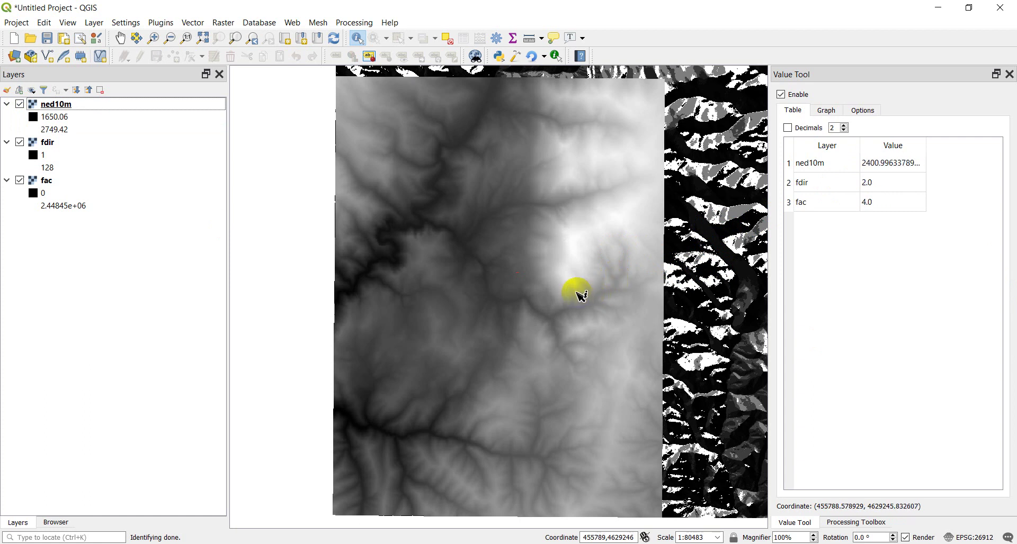
click(486, 246)
mouse_move(485, 246)
mouse_down()
mouse_move(413, 229)
mouse_move(398, 209)
mouse_move(389, 265)
mouse_move(401, 321)
mouse_move(471, 376)
mouse_up()
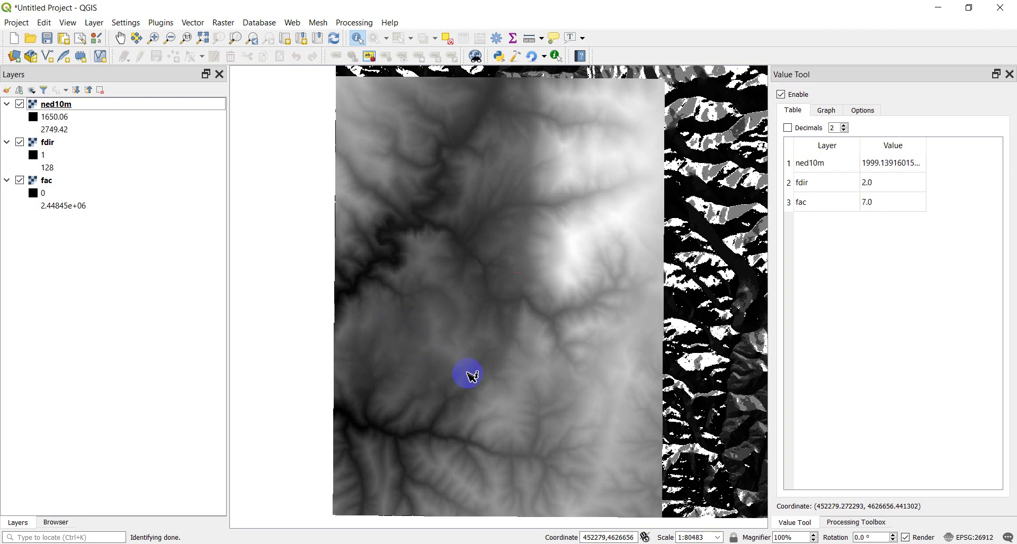